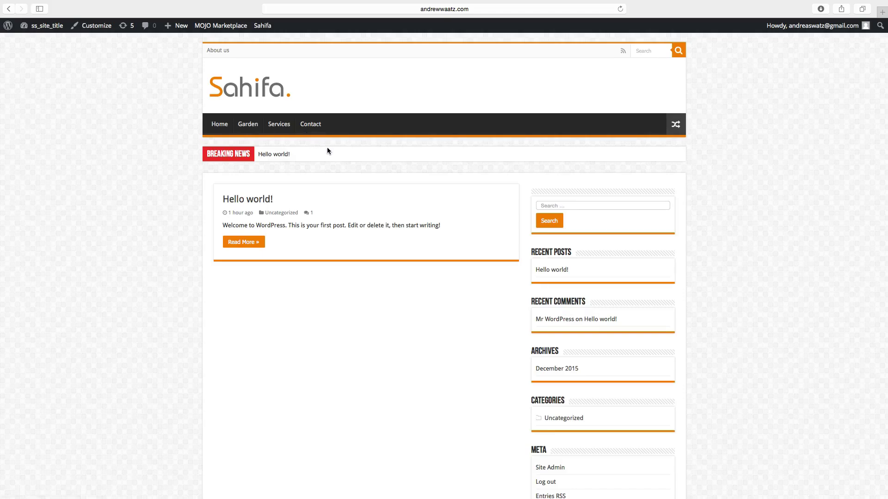
# In Site Identity, set the title to 'Garden Services' and the tagline to 'grass mowing'
pyautogui.click(94, 29)
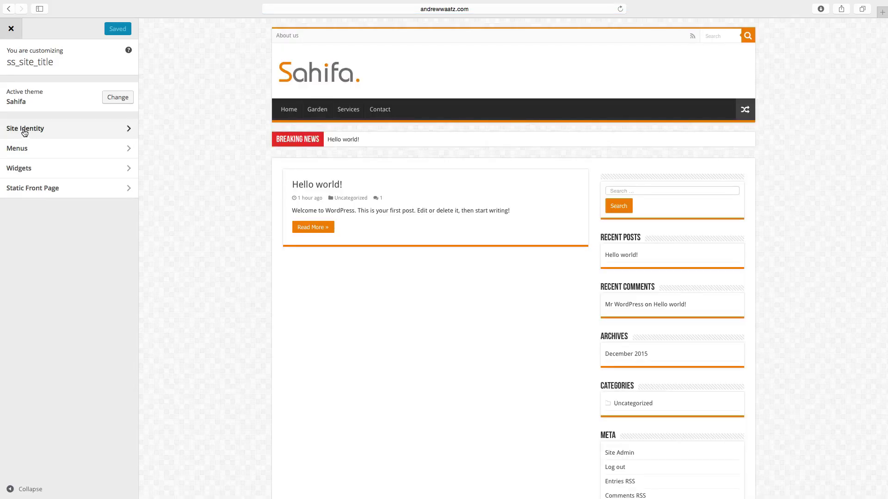
pyautogui.click(24, 132)
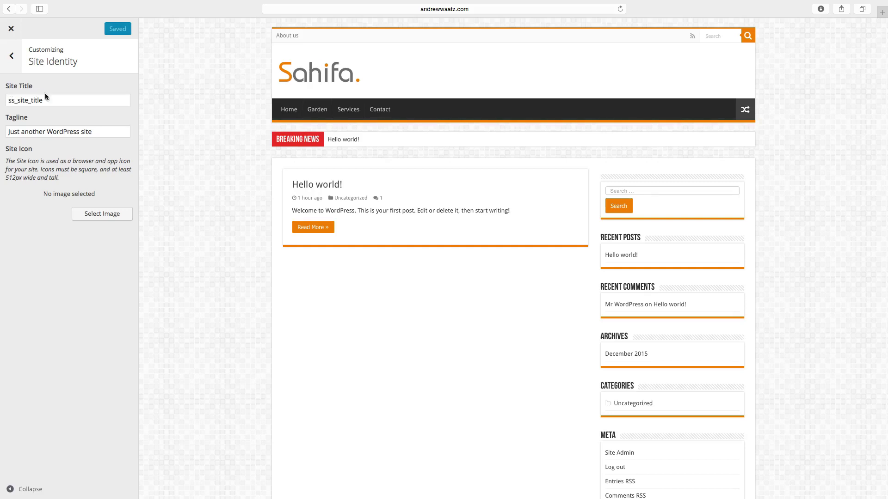
pyautogui.moveTo(50, 99); pyautogui.dragTo(0, 99)
pyautogui.write('G')
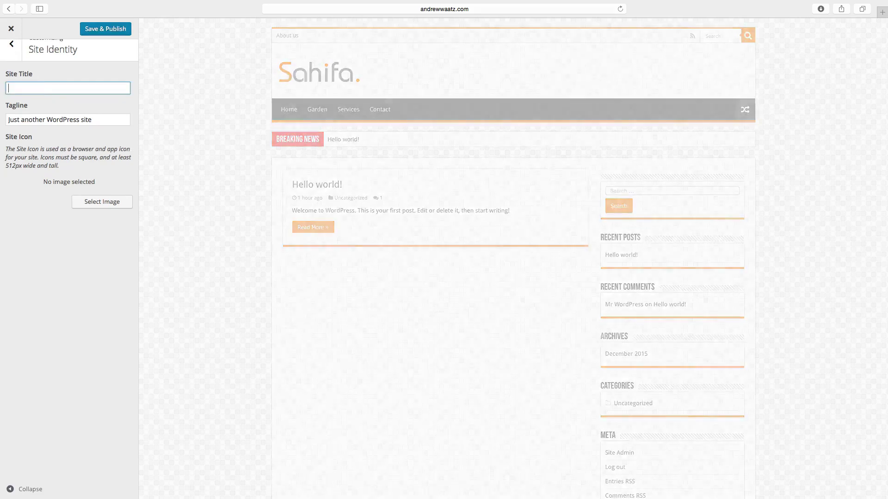
pyautogui.write('arde')
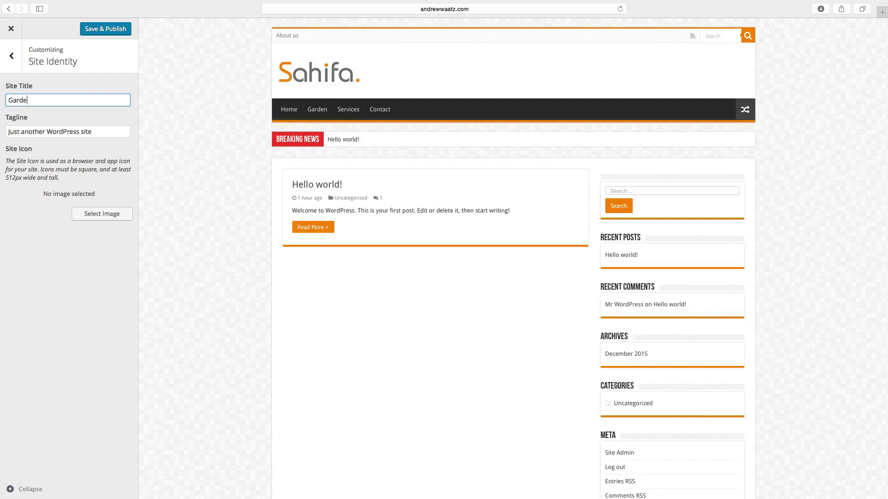
pyautogui.write('n Serv')
pyautogui.write('ices')
pyautogui.moveTo(100, 133); pyautogui.dragTo(3, 133)
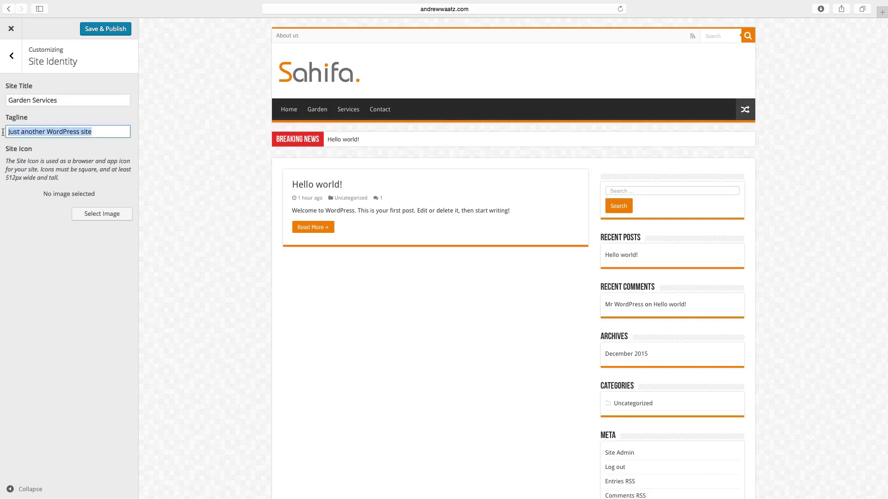
pyautogui.press('BackSpace')
pyautogui.write('gra')
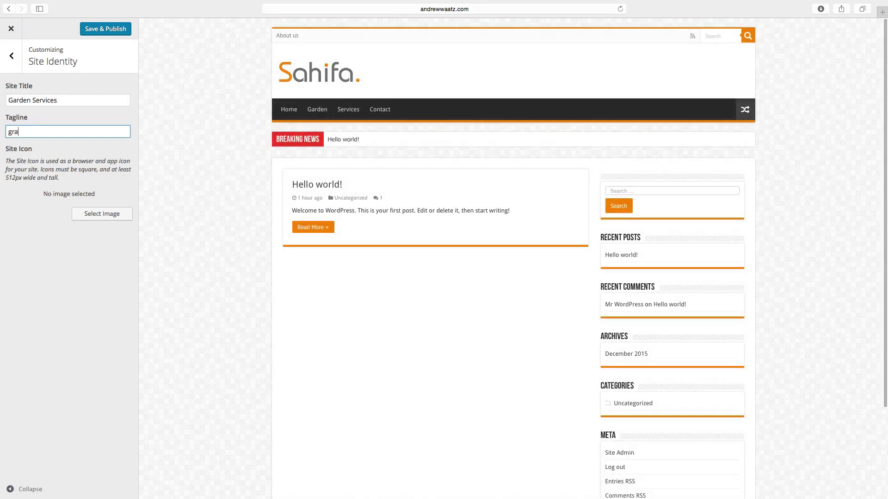
pyautogui.write('ss moving')
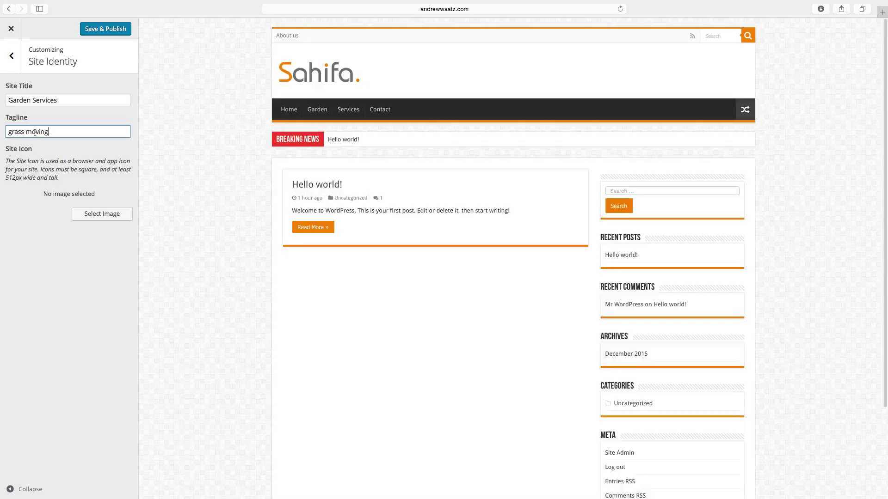
pyautogui.press('BackSpace')
pyautogui.write('w')
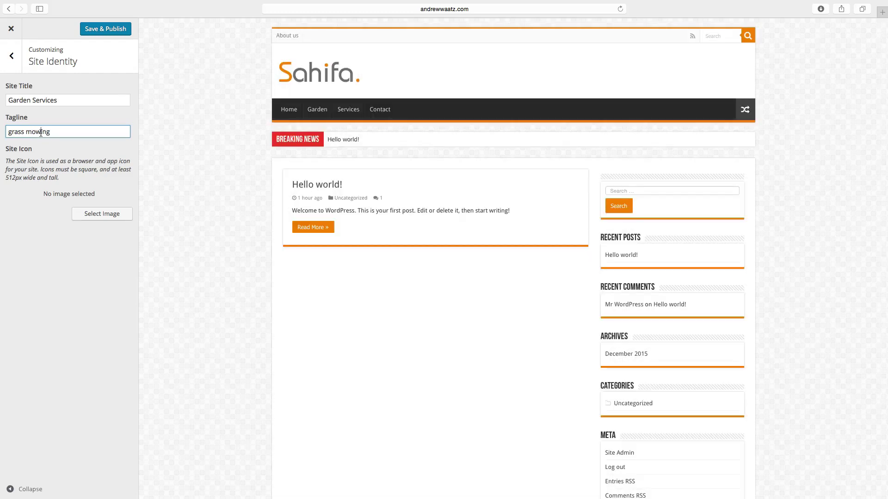
# Publish the 'Garden Services' title and 'grass mowing' tagline, then exit to the front page
pyautogui.click(101, 32)
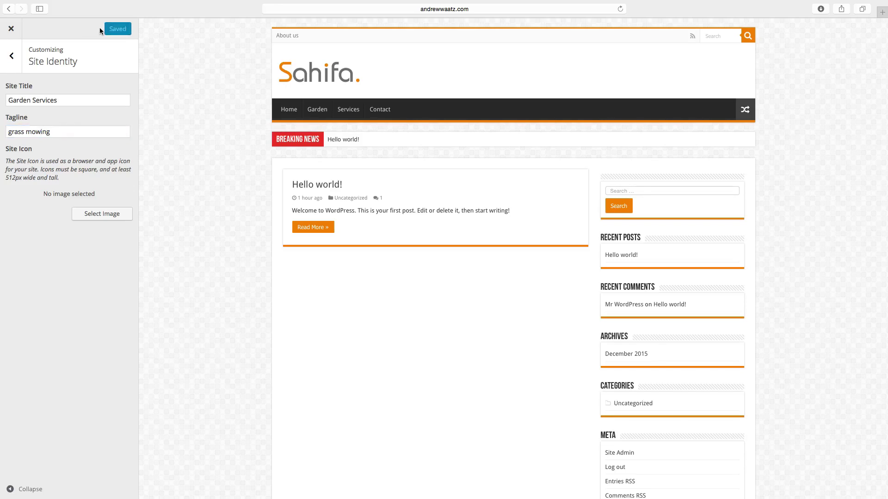
pyautogui.click(10, 29)
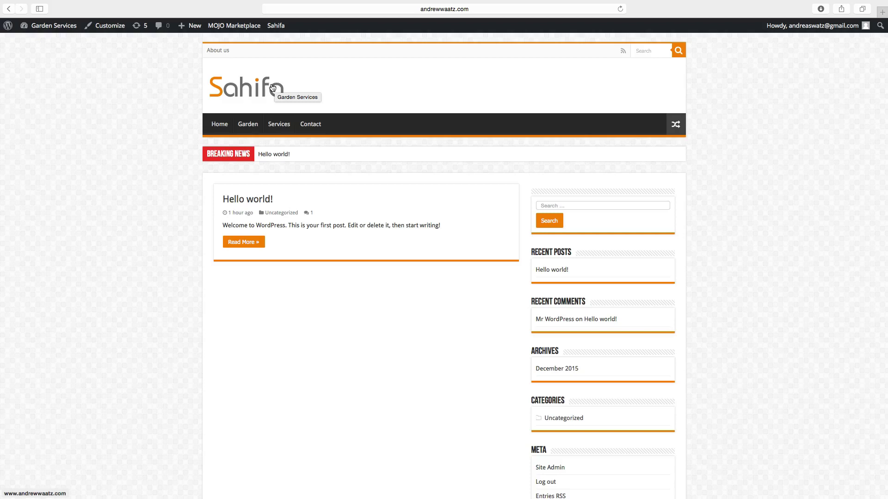
# Go to the Header Settings section of the Sahifa theme panel
pyautogui.click(277, 27)
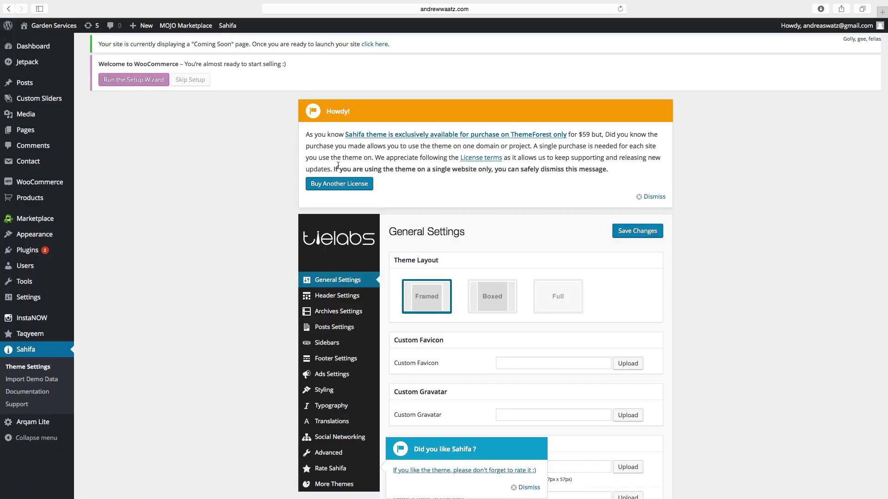
pyautogui.scroll(-3, 338, 166)
pyautogui.scroll(-3, 333, 166)
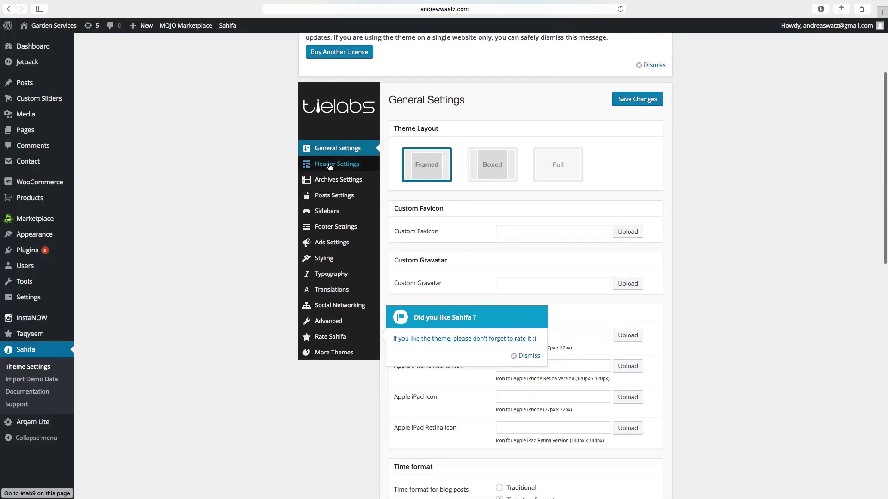
pyautogui.click(330, 165)
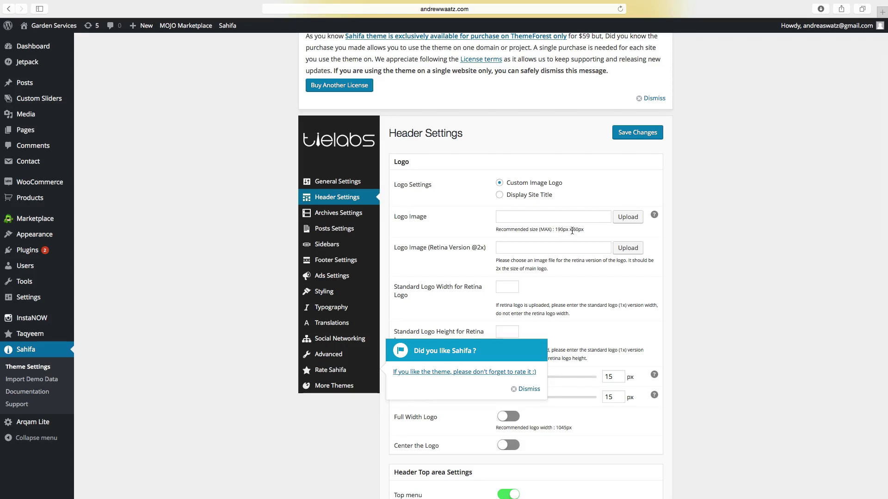
# Upload logo.jpg and select the green house image as the Logo Image
pyautogui.click(627, 220)
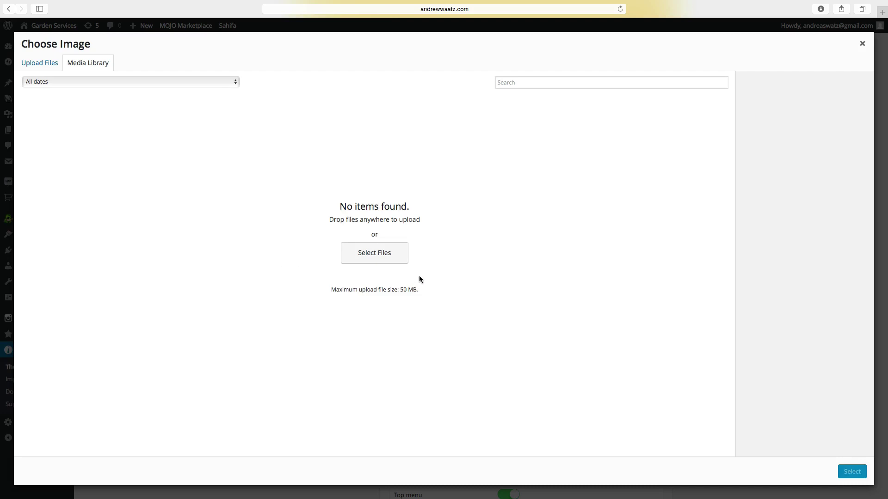
pyautogui.click(372, 255)
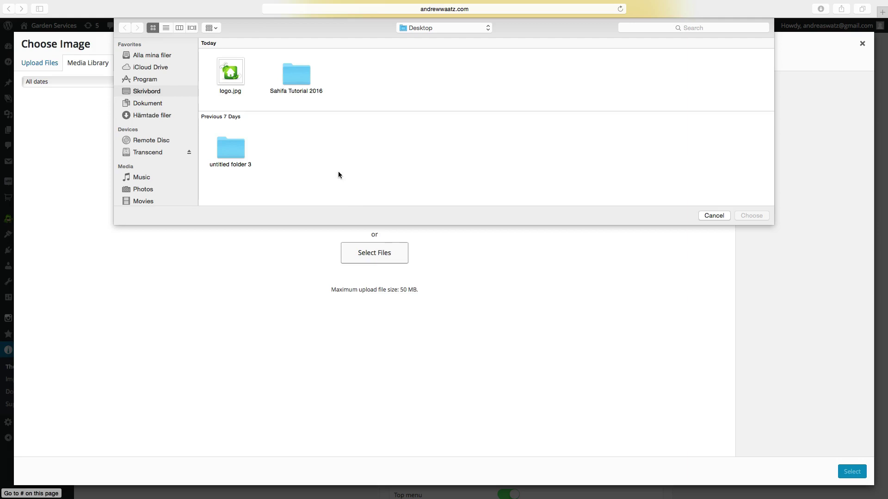
pyautogui.click(222, 73)
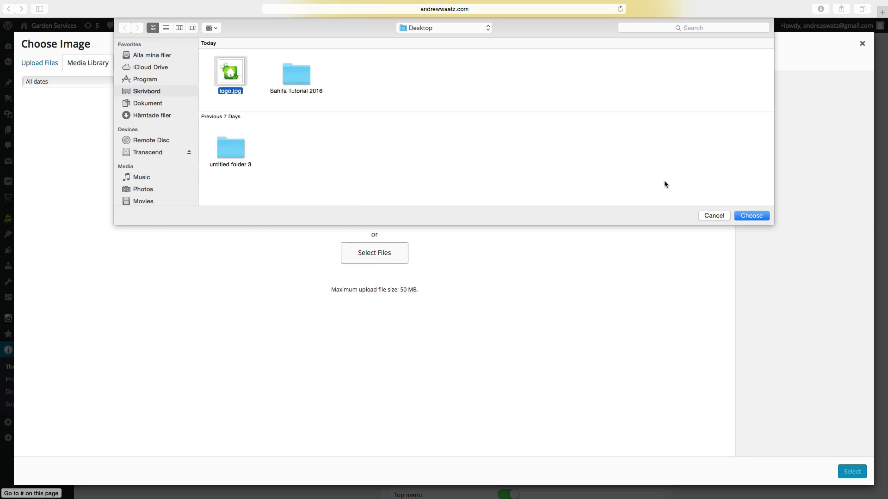
pyautogui.click(750, 215)
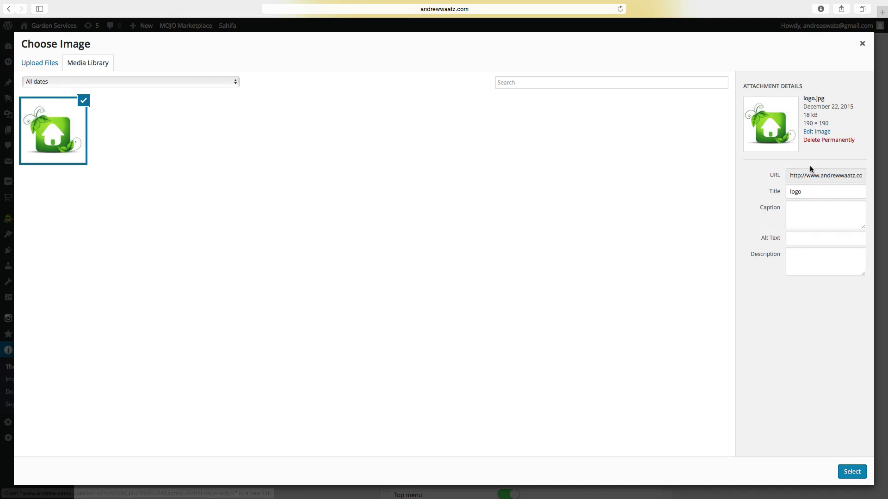
pyautogui.click(849, 472)
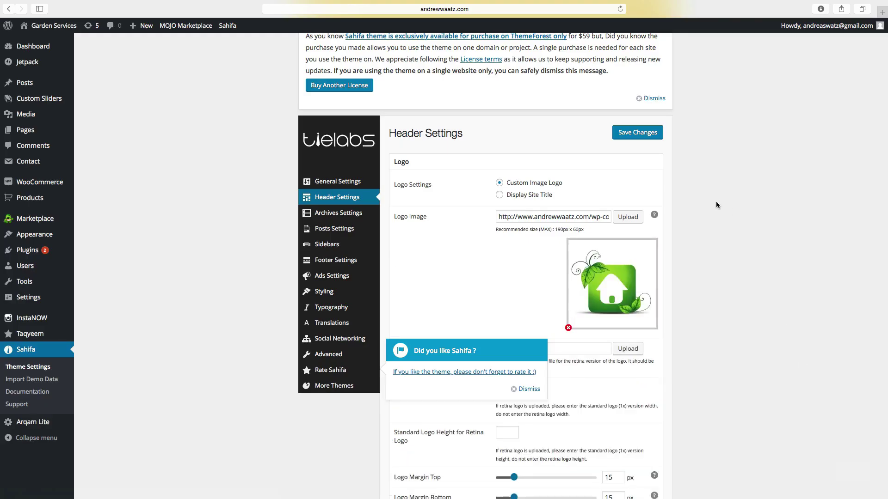
# Save the Sahifa header settings and visit the live Garden Services site
pyautogui.click(630, 134)
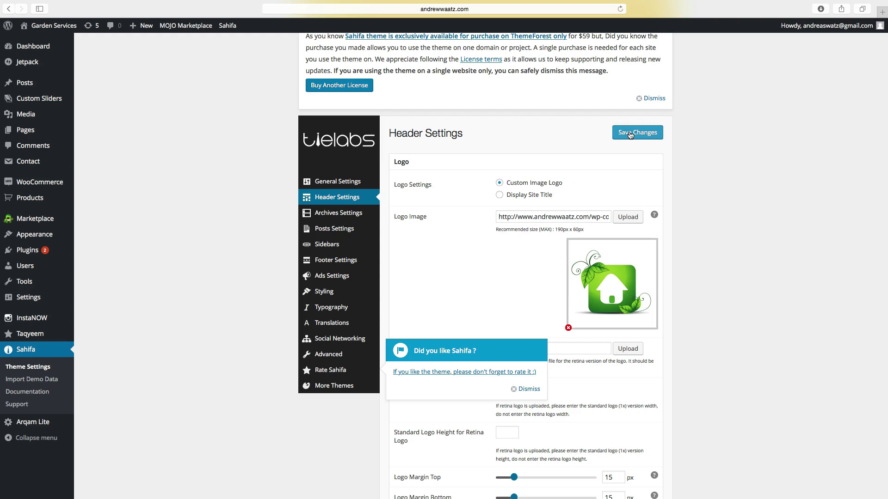
pyautogui.moveTo(54, 25)
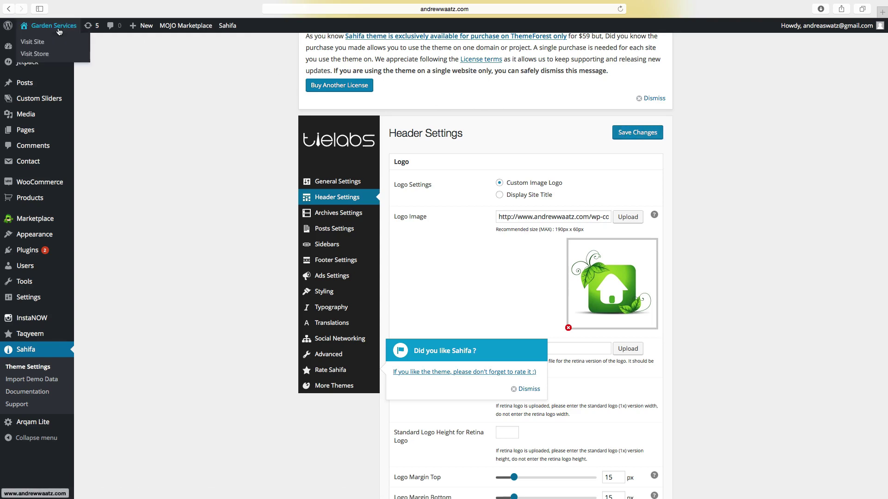
pyautogui.click(59, 29)
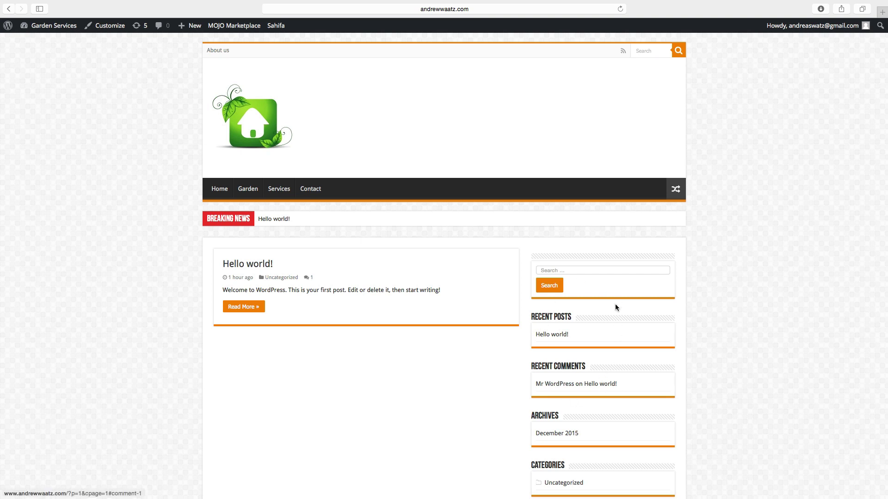
pyautogui.scroll(-3, 557, 397)
pyautogui.scroll(-2, 559, 395)
pyautogui.scroll(3, 562, 372)
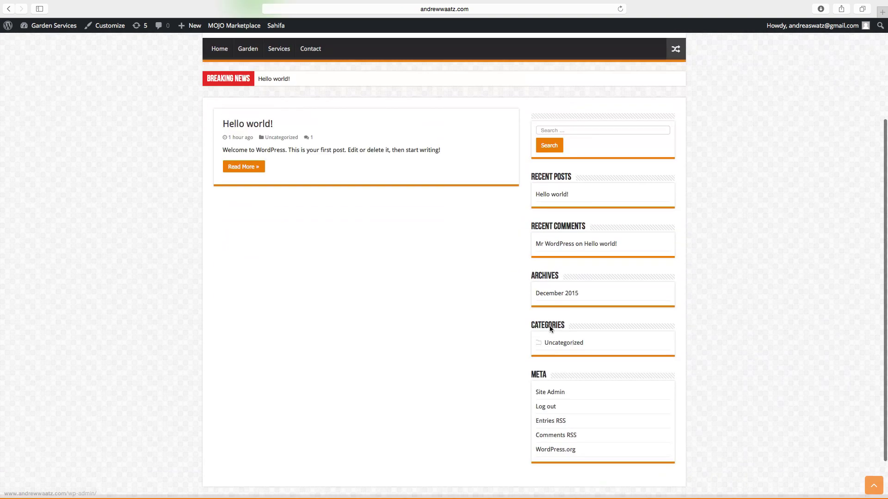
pyautogui.scroll(3, 553, 324)
pyautogui.scroll(1, 550, 327)
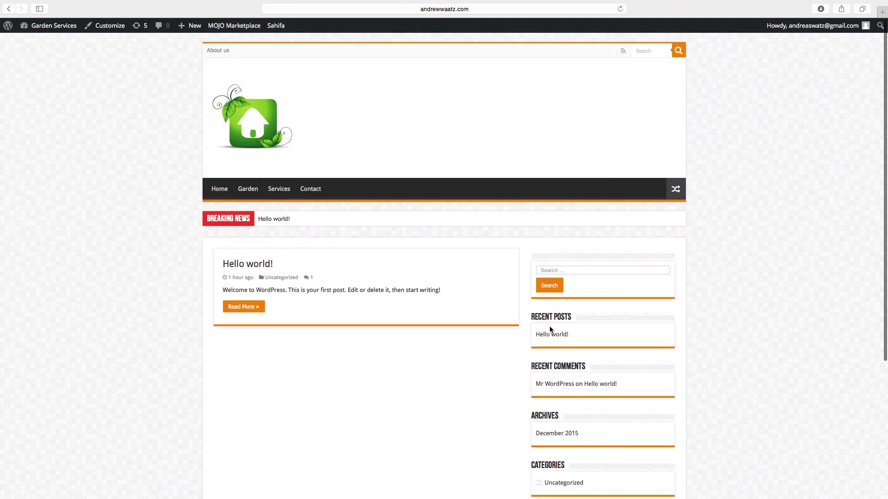